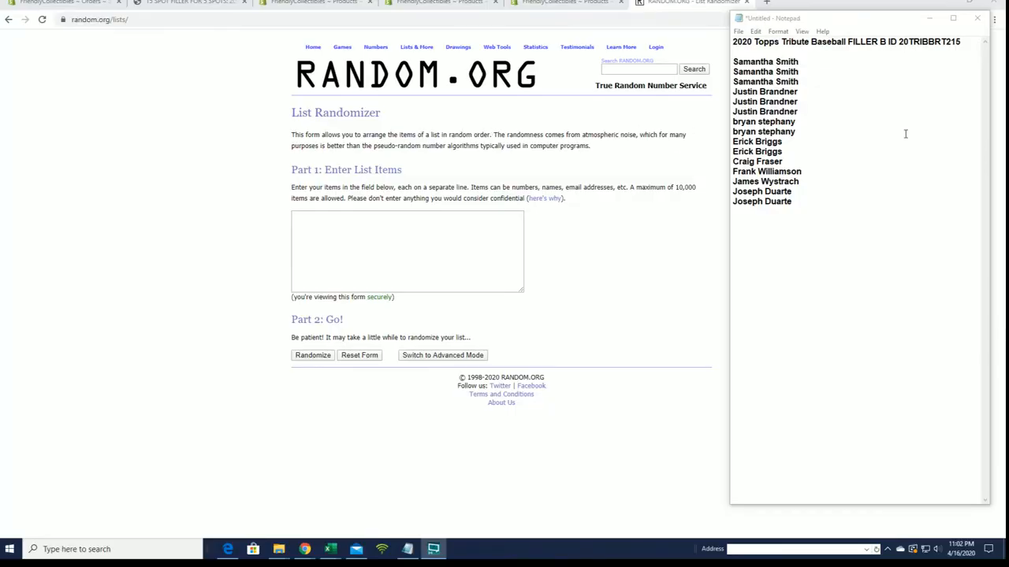
Copy the fifteen filler names from Notepad and focus the List Randomizer entry box
left_click(875, 76)
left_click_drag(732, 62, 817, 206)
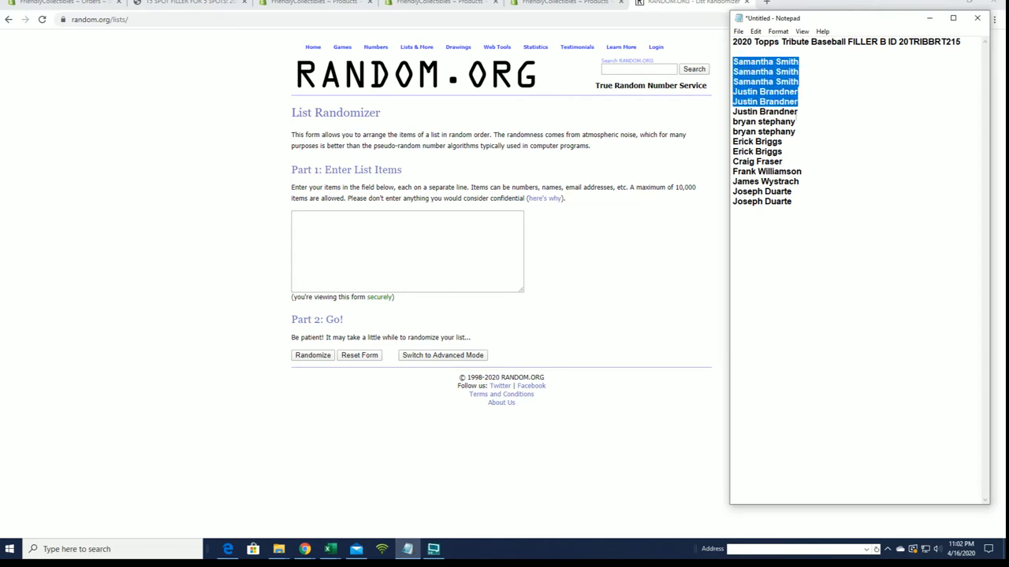
right_click(806, 160)
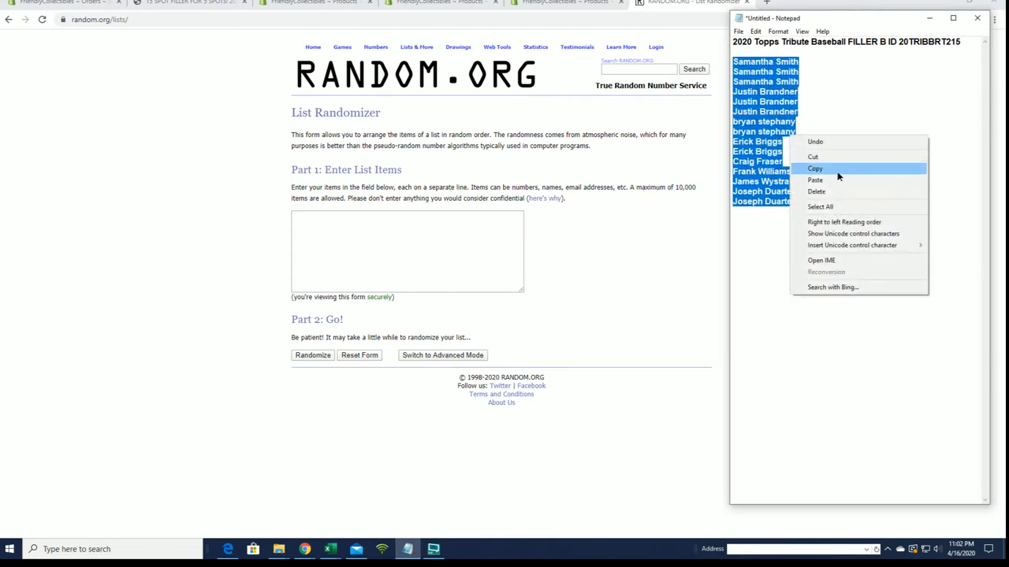
left_click(812, 170)
left_click(411, 232)
Paste the fifteen names into the entry box and randomize the list three times
right_click(410, 231)
left_click(437, 311)
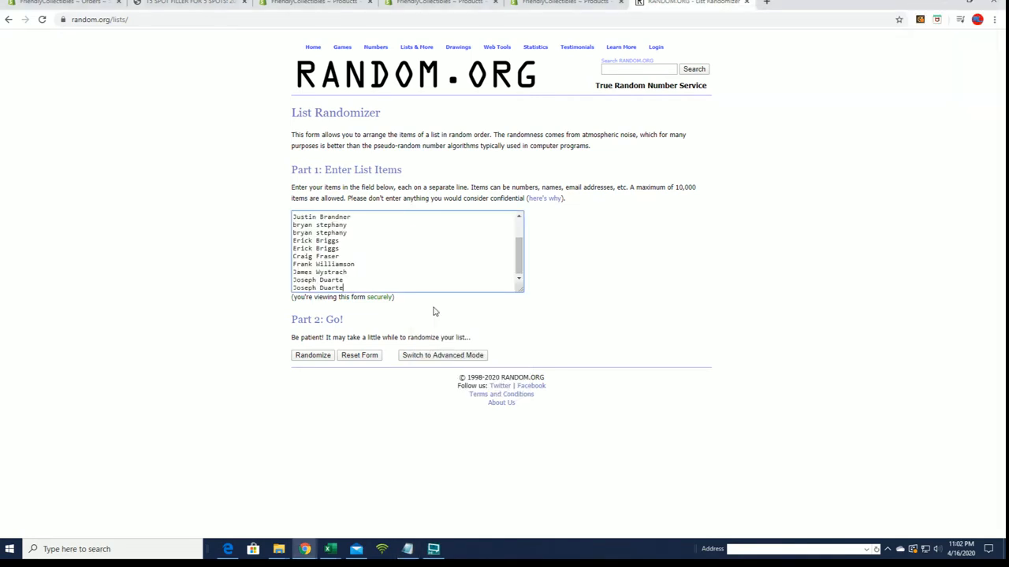
left_click(312, 356)
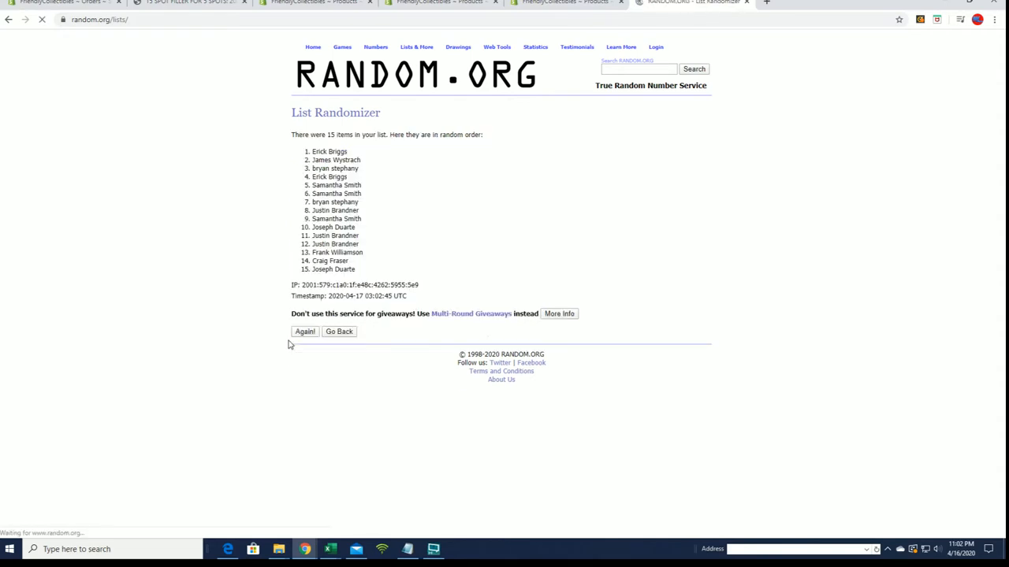
left_click(303, 332)
left_click(303, 349)
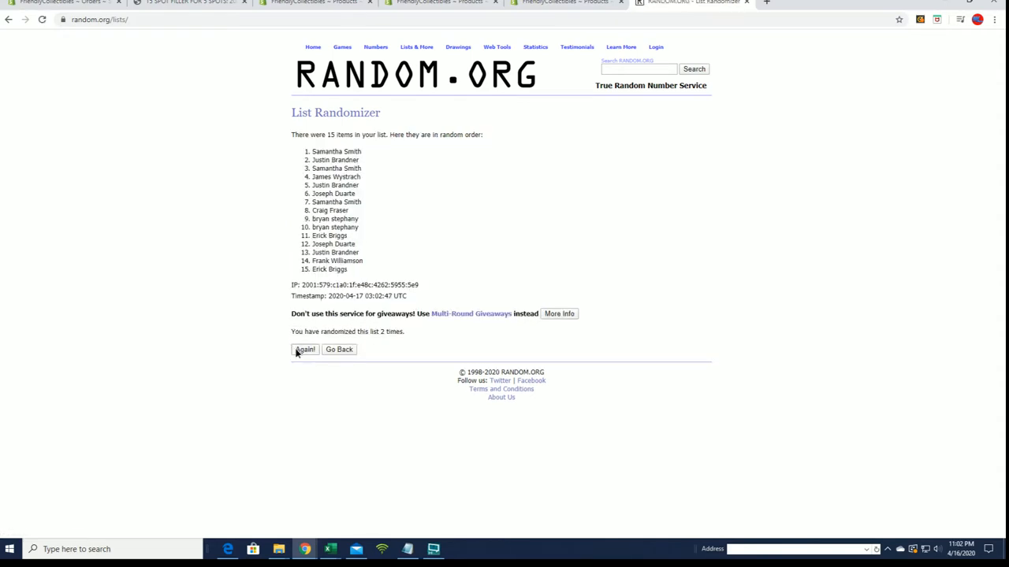
left_click(297, 352)
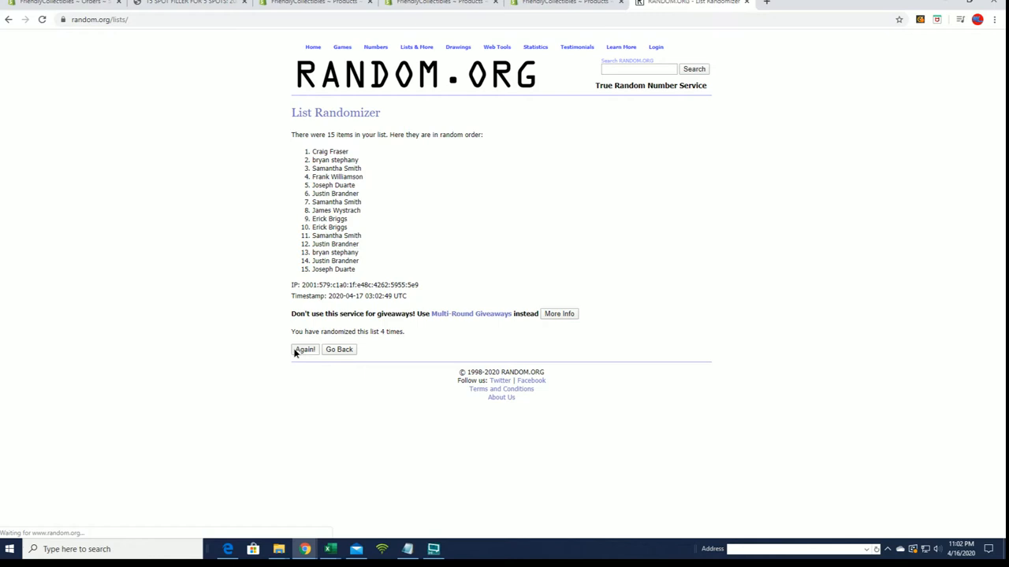
left_click(296, 351)
left_click(296, 351)
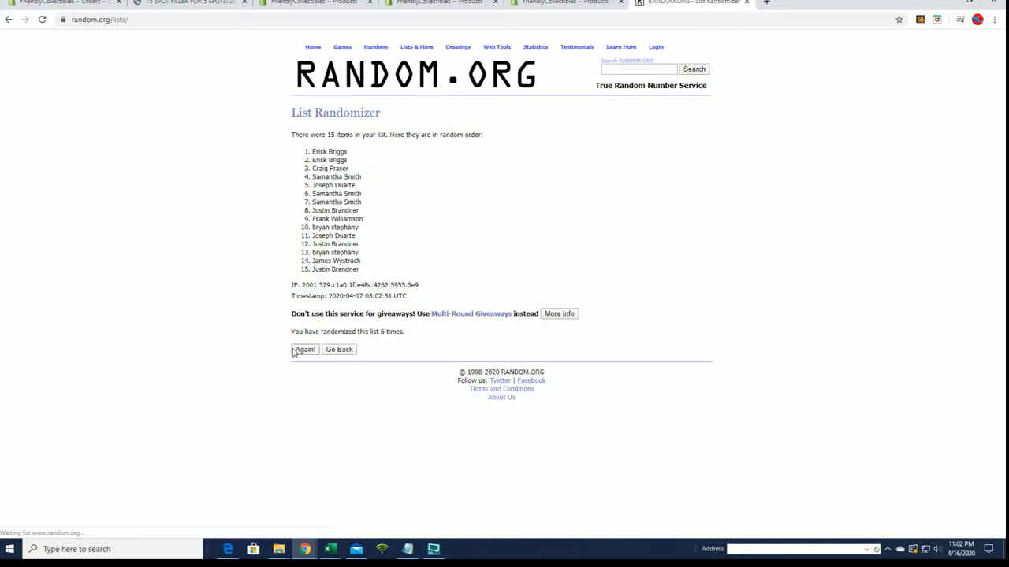
left_click(295, 352)
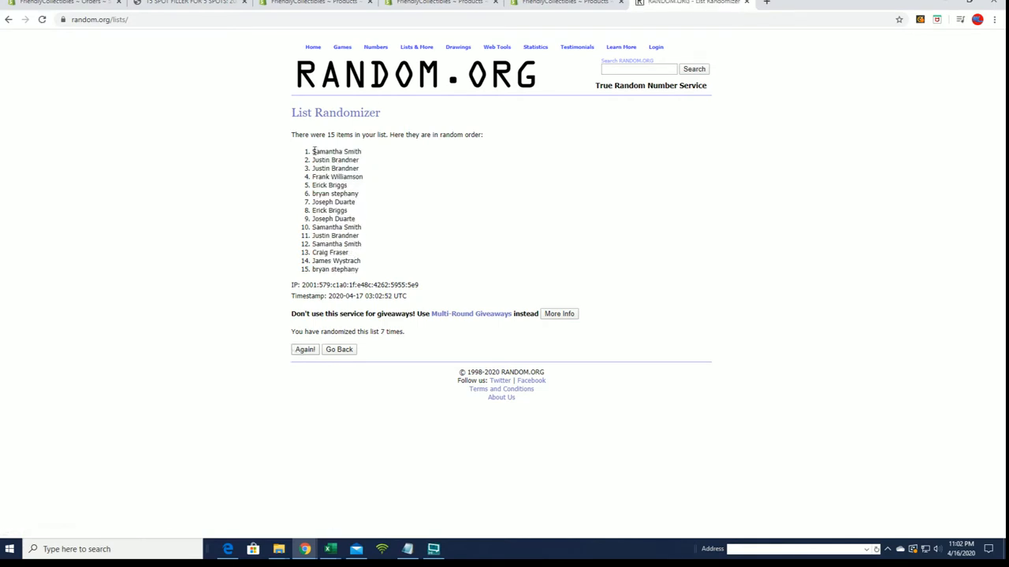
Copy the top five randomized names and return to the Notepad list
mouse_move(313, 151)
left_mouse_down()
mouse_move(364, 160)
mouse_move(374, 185)
left_mouse_up()
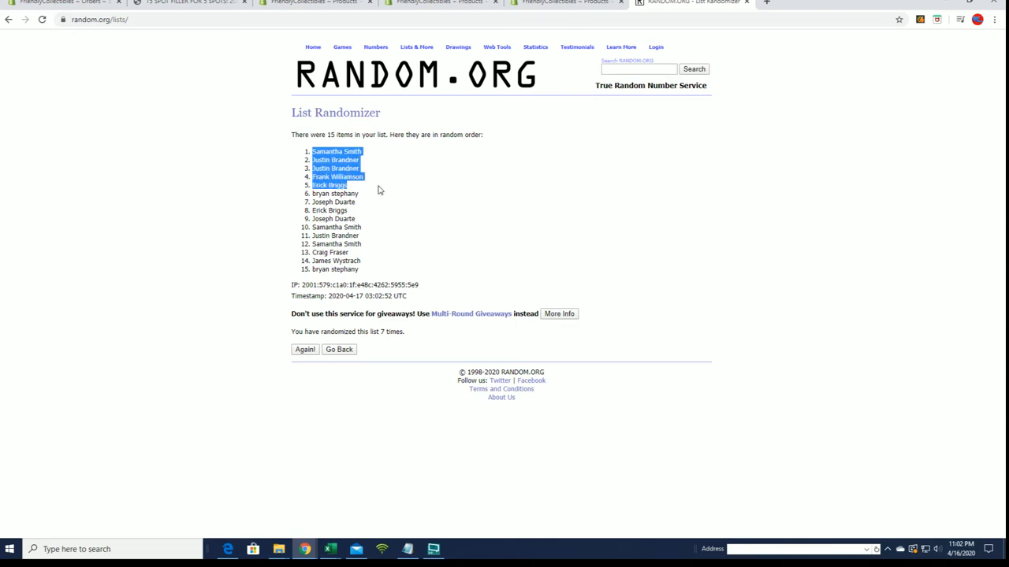
right_click(348, 167)
left_click(364, 175)
key("alt+Tab")
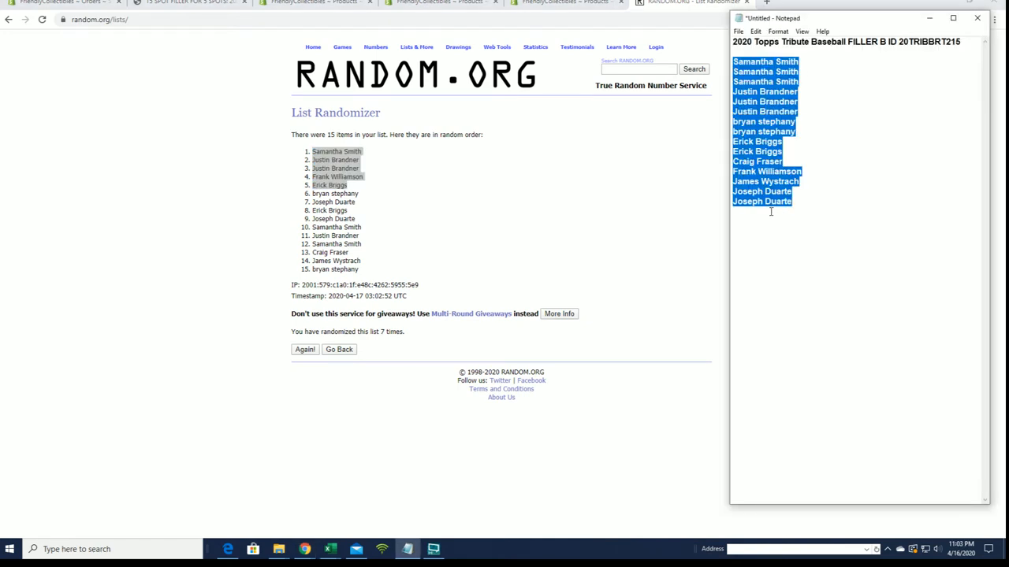
left_click_drag(792, 204, 733, 60)
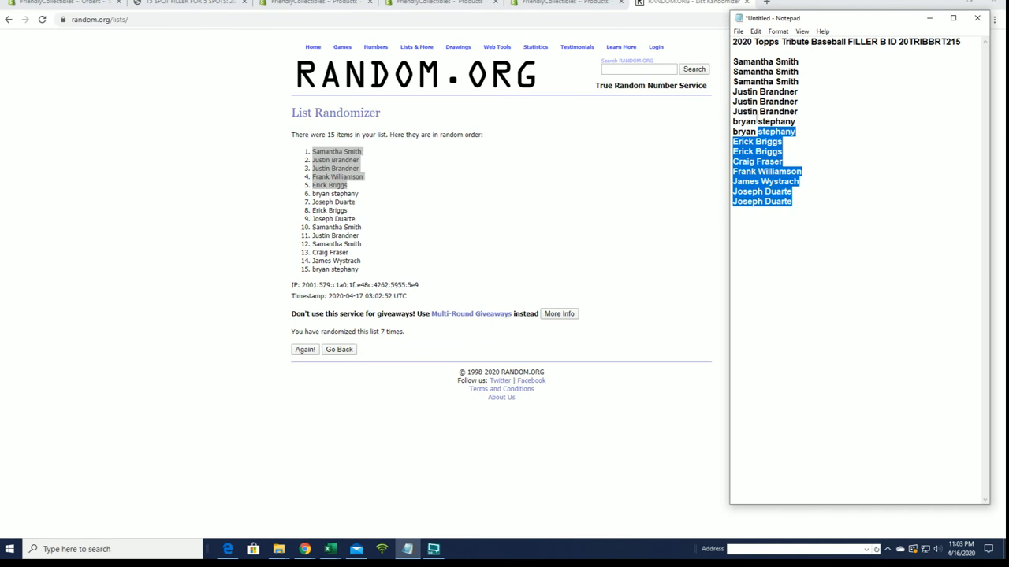
key("Delete")
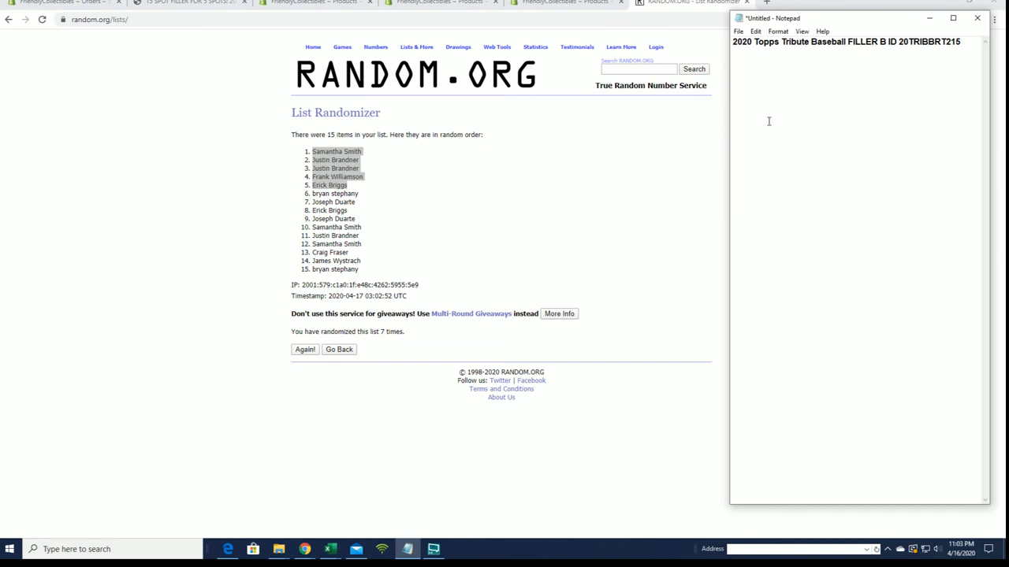
key("ctrl+v")
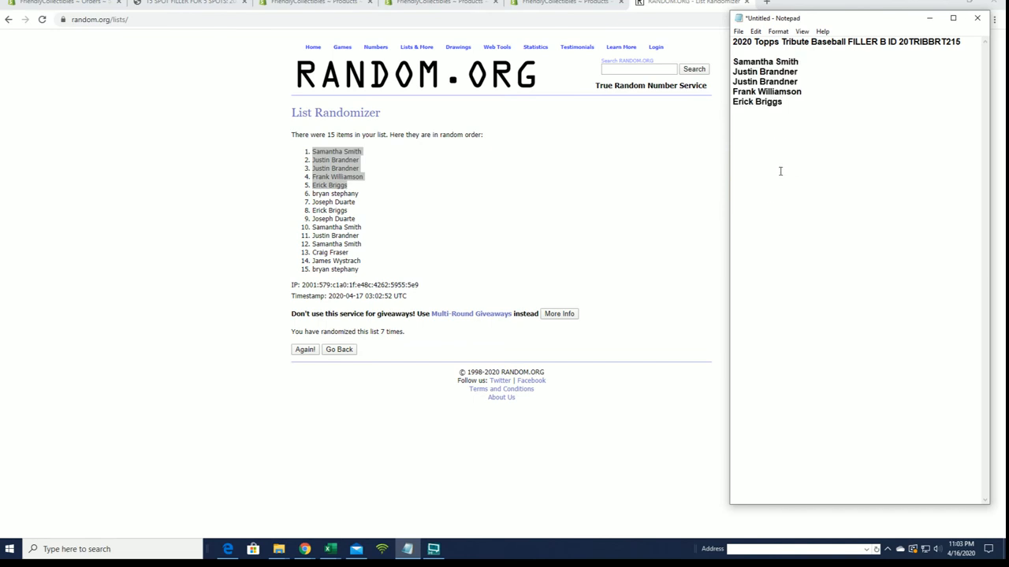